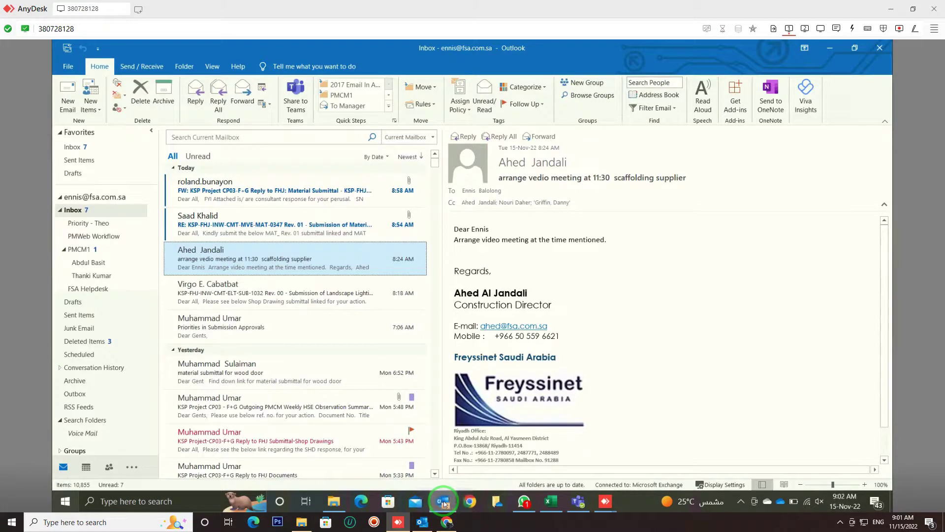
Step: View the November 2022 calendar, then minimize Outlook to reveal the desktop
left_click(87, 466)
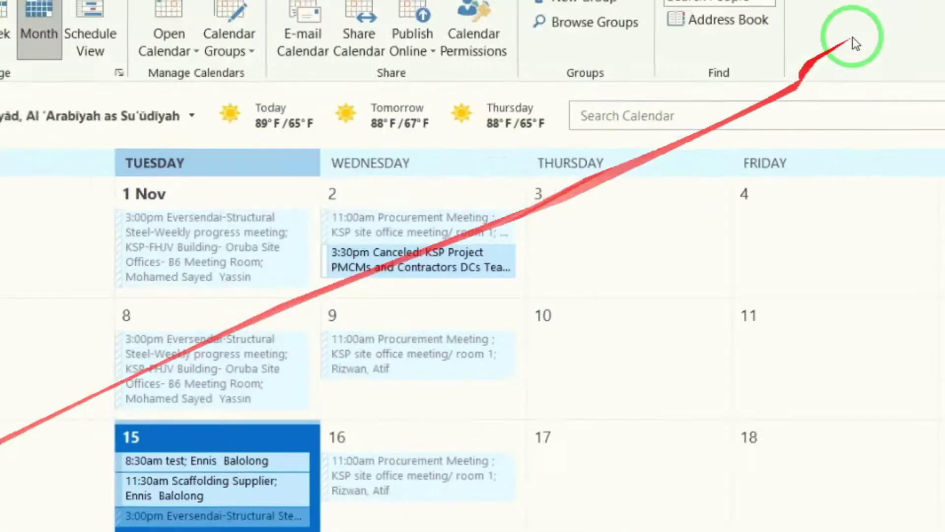
left_click(855, 38)
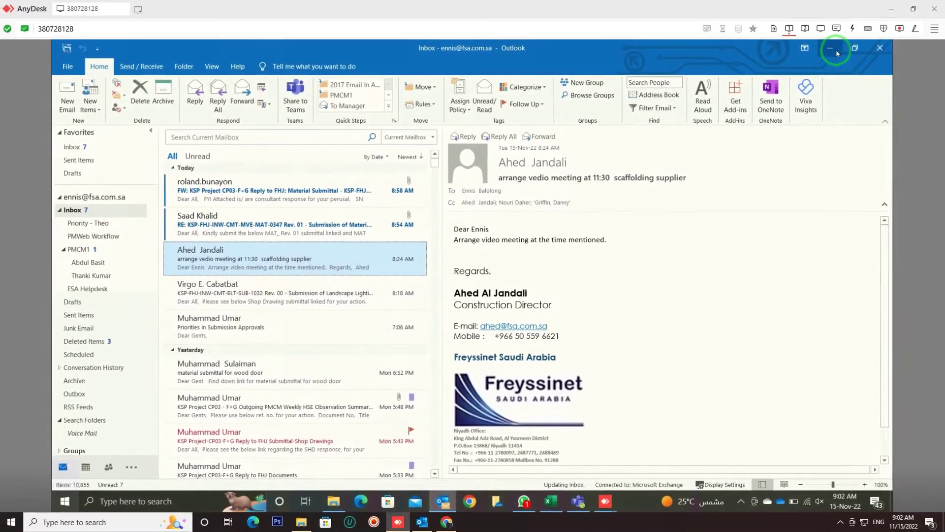
left_click(829, 47)
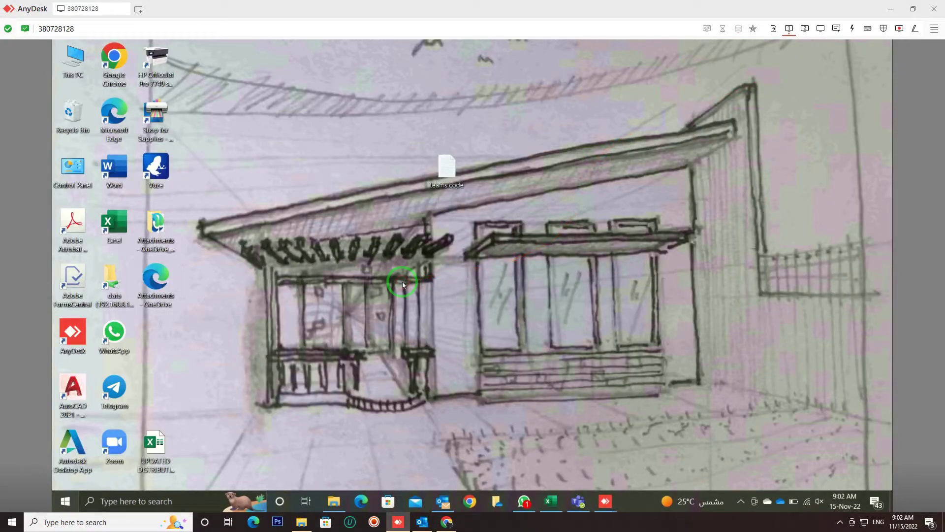
Step: Launch Command Prompt as administrator and place the 'teams code' notes beside it
left_click(131, 501)
type("d")
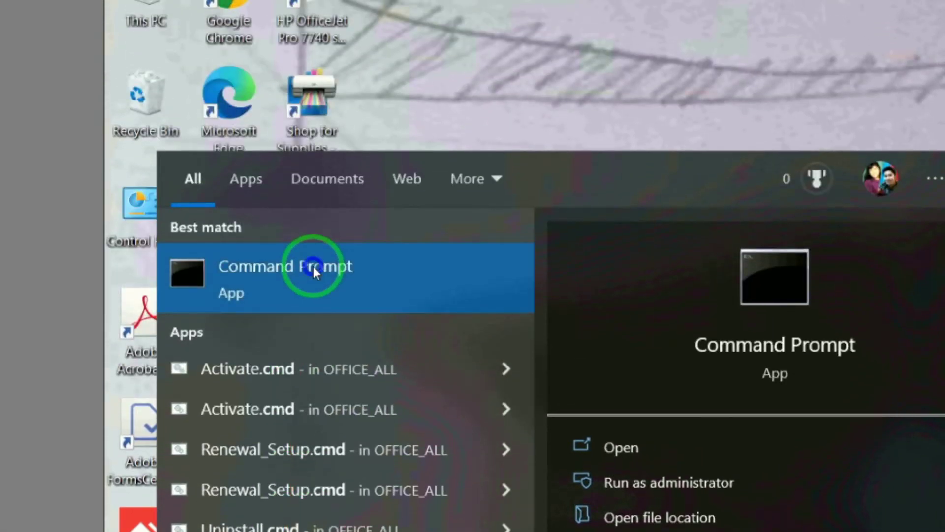
right_click(313, 267)
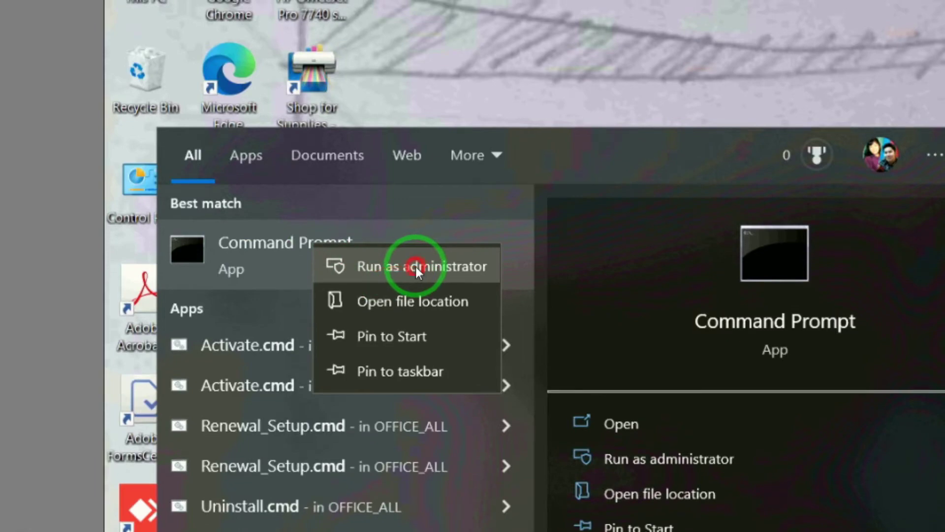
left_click(416, 267)
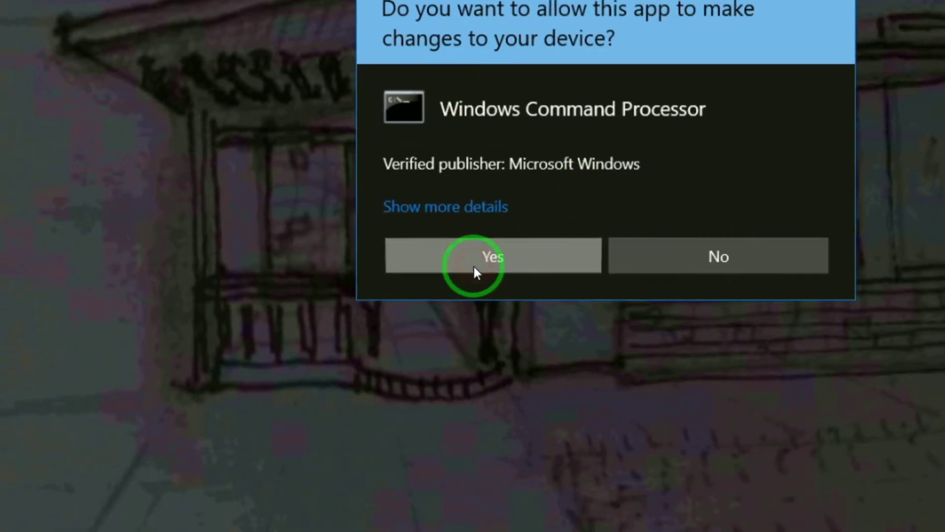
left_click(472, 265)
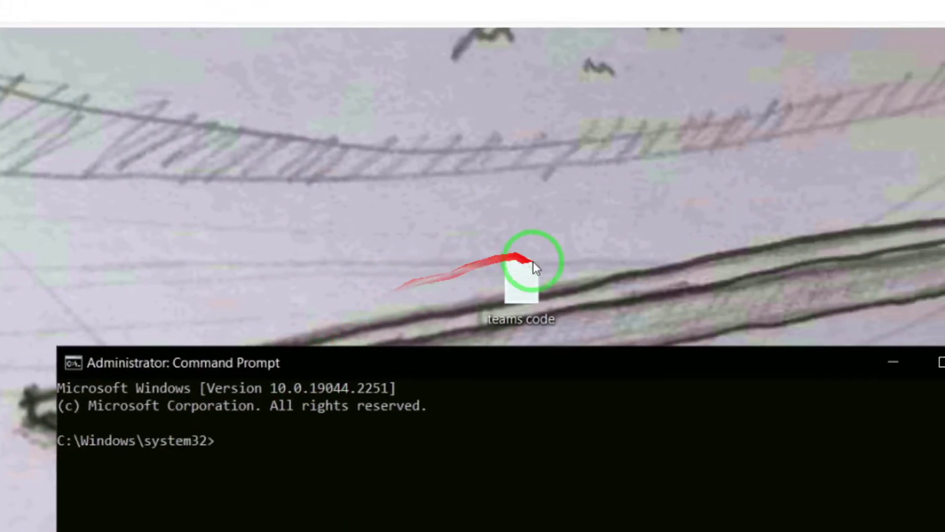
double_click(663, 198)
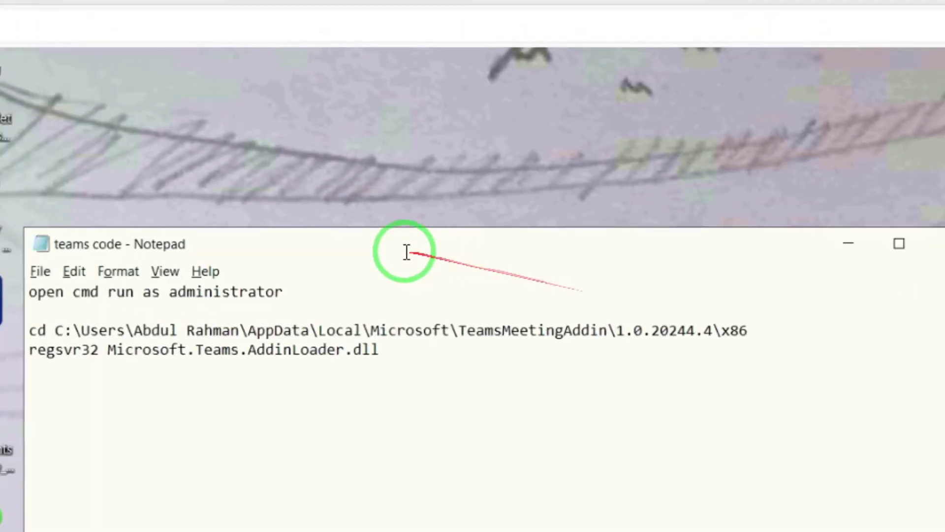
left_click_drag(537, 256, 463, 201)
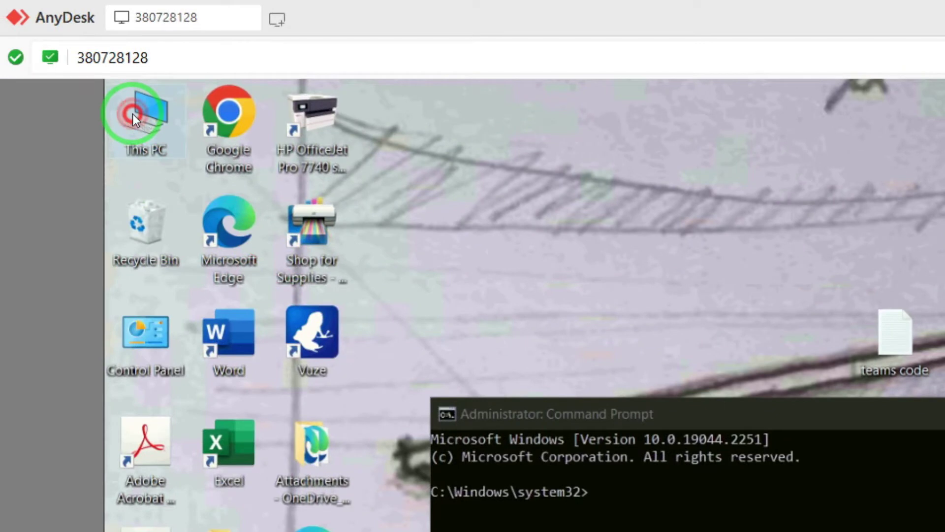
Step: Browse This PC > Local Disk (C:) > Users > FSA and select AppData
double_click(132, 114)
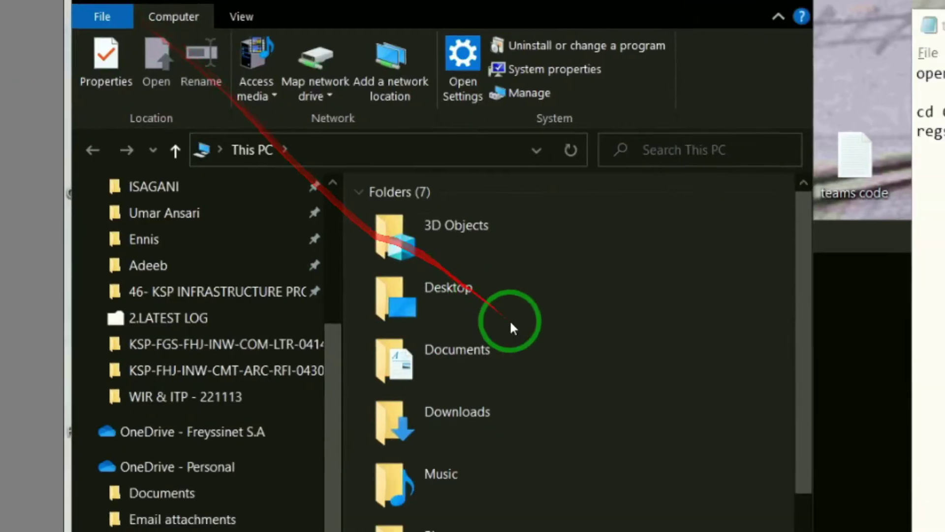
scroll(483, 280, "down", 3)
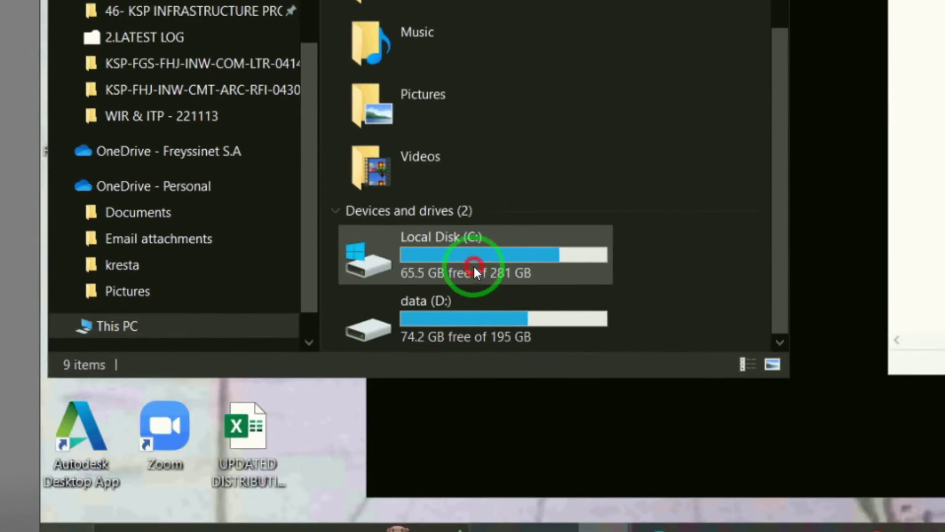
left_click(473, 264)
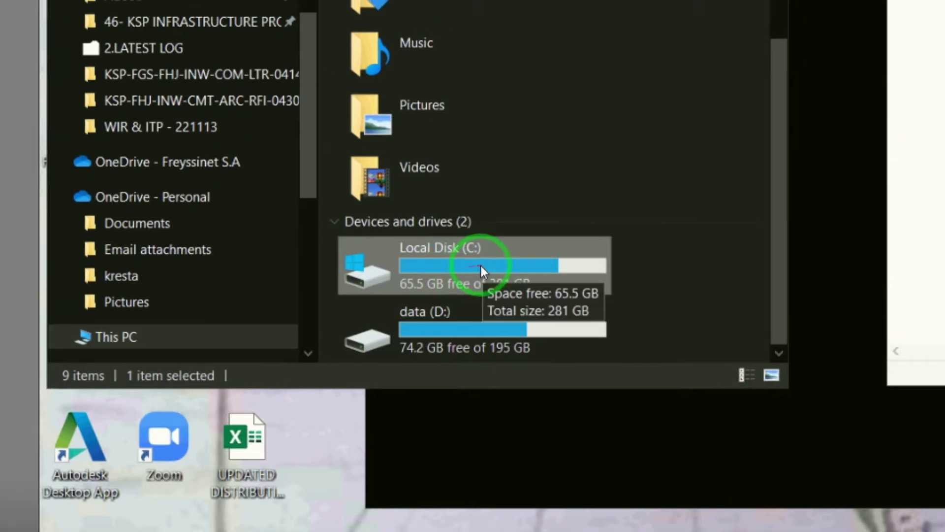
double_click(473, 264)
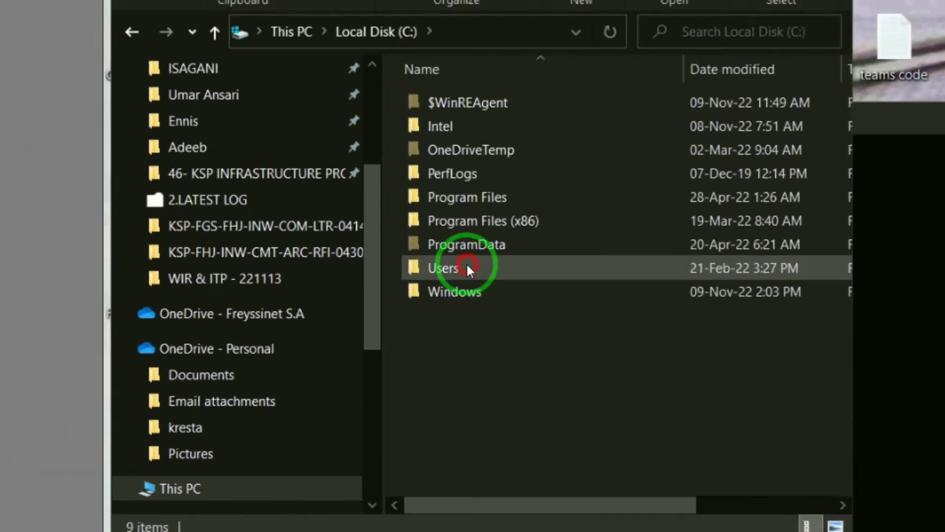
left_click(443, 243)
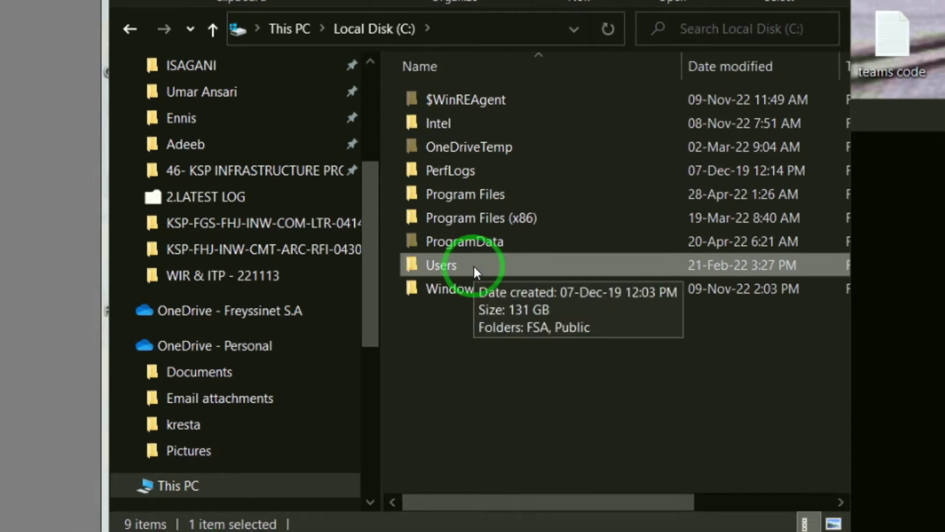
double_click(473, 264)
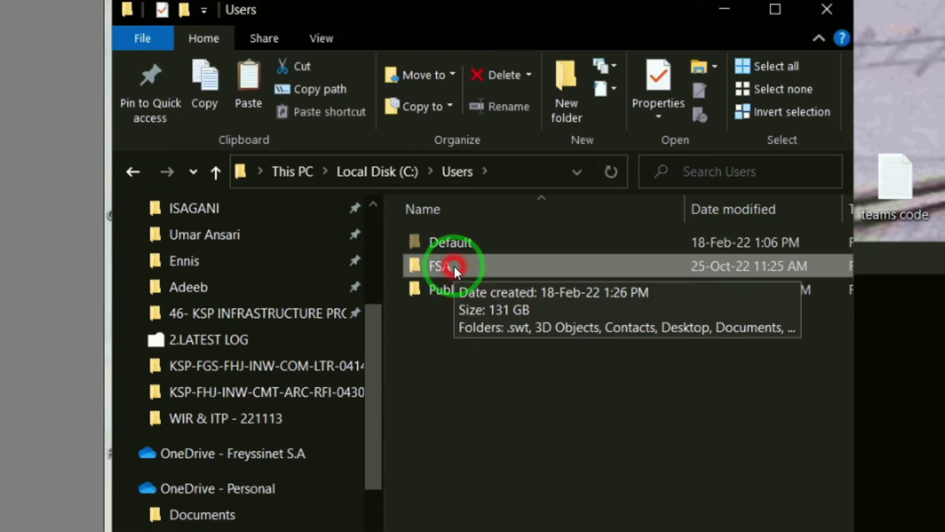
double_click(454, 264)
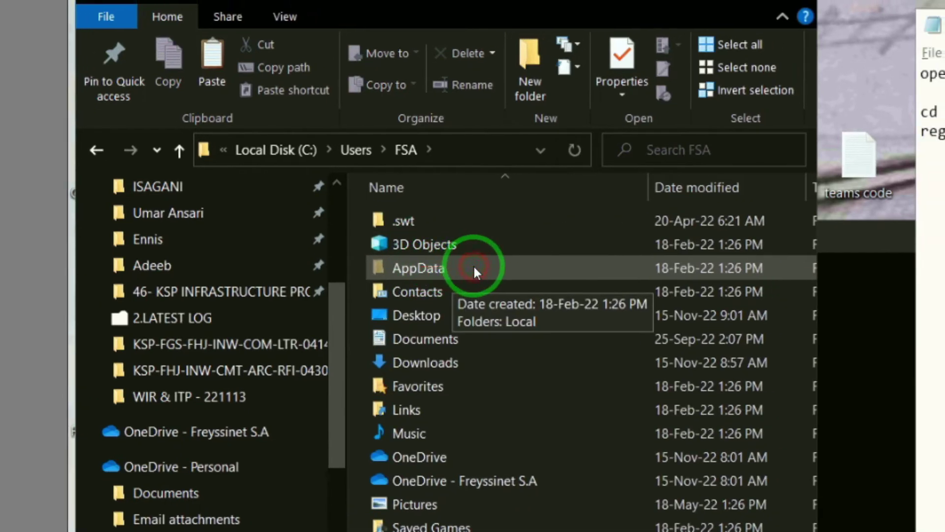
left_click(473, 265)
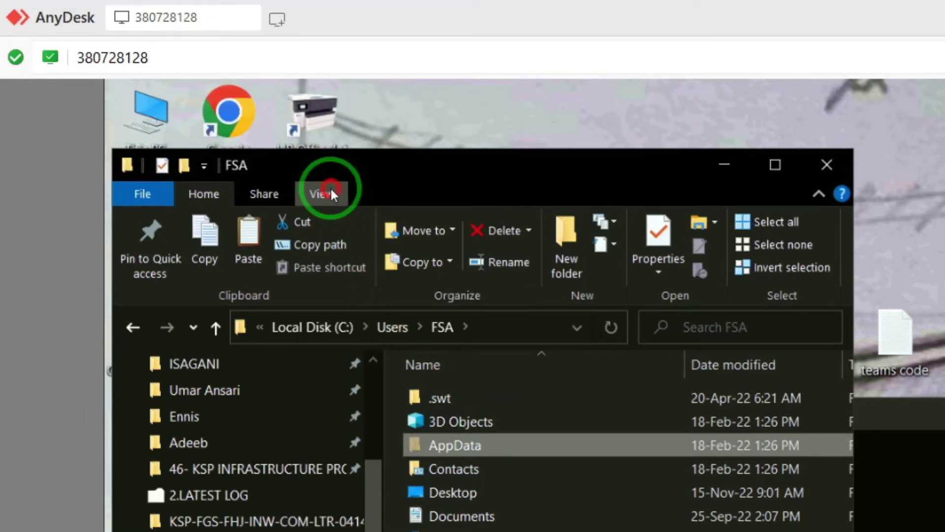
left_click(331, 188)
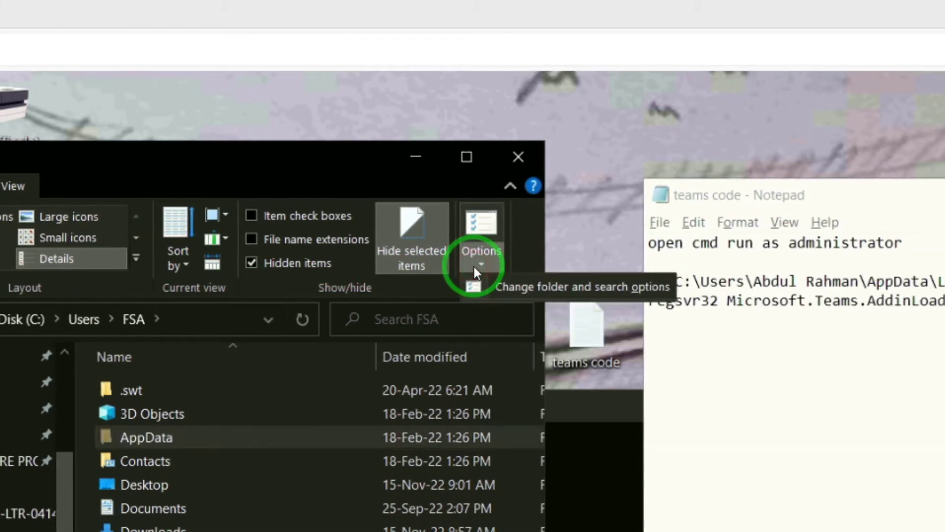
Step: Enable 'Show hidden files, folders, and drives' in Folder Options and apply it
left_click(473, 264)
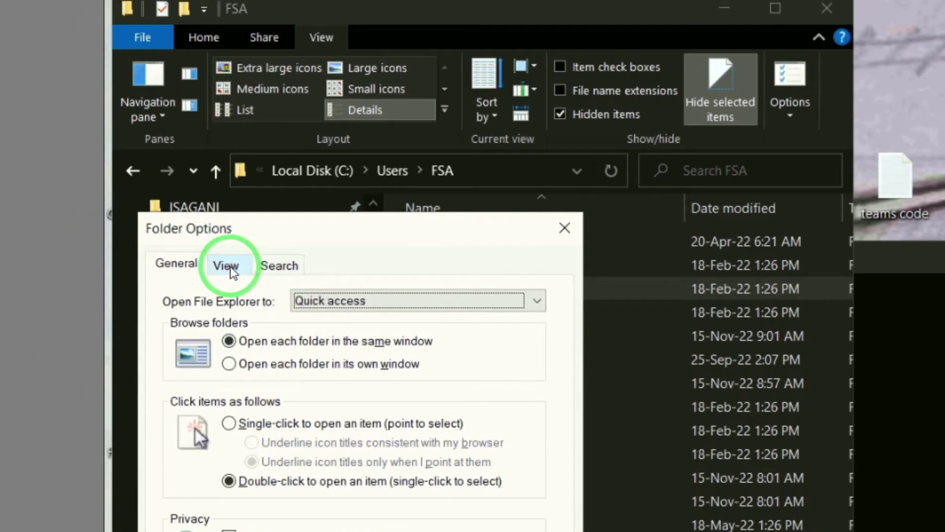
left_click(226, 264)
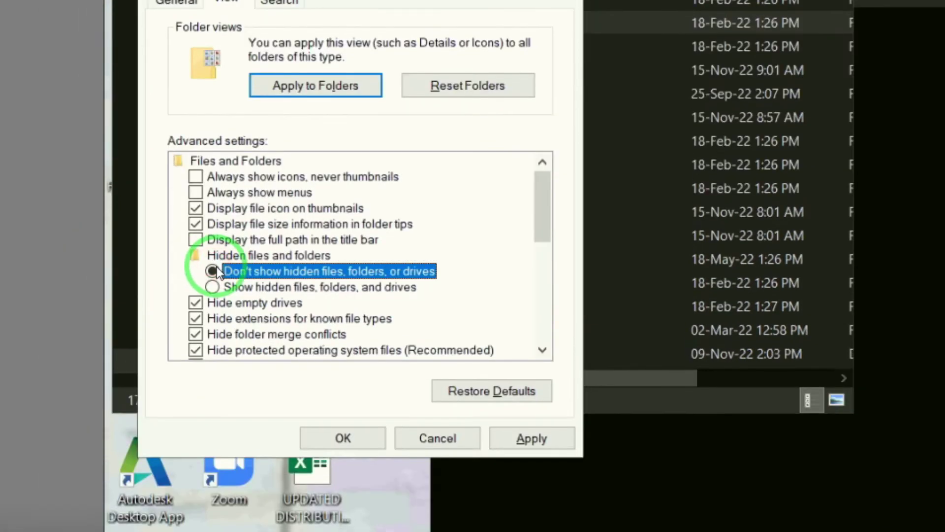
left_click(212, 286)
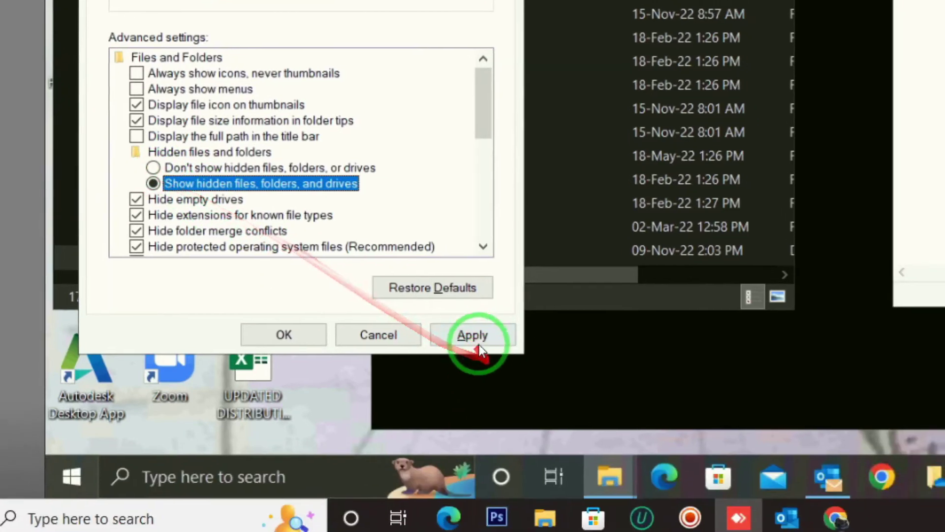
left_click(473, 332)
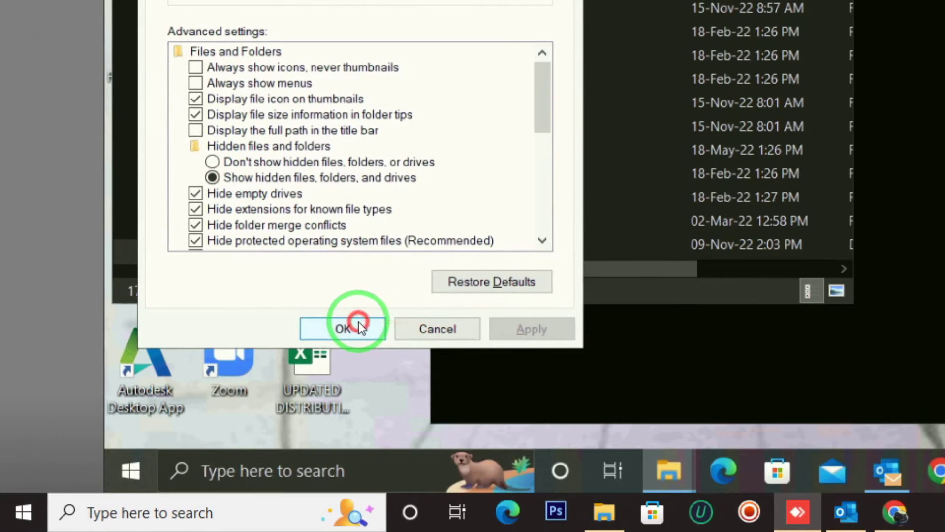
left_click(350, 321)
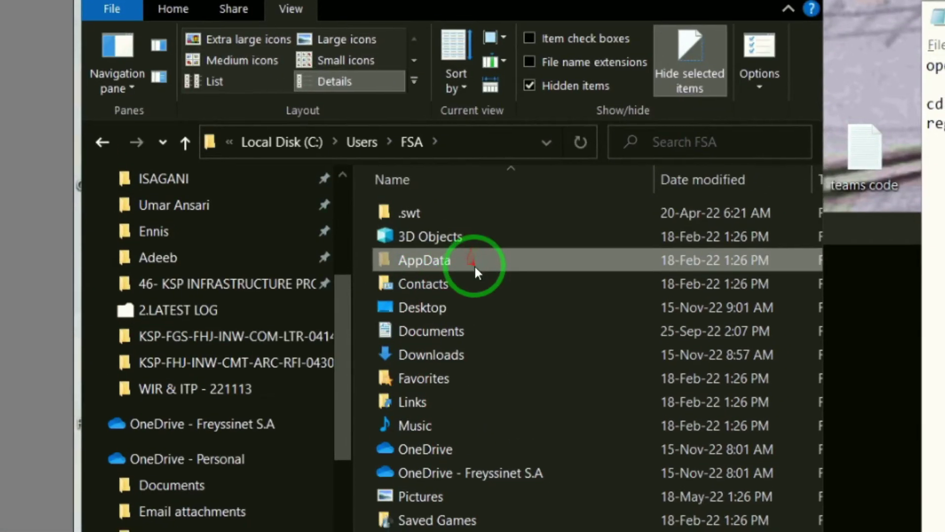
Step: Open AppData > Local > Microsoft > TeamsMeetingAddin > 1.0.22234.1 > x86
left_click(473, 265)
double_click(474, 264)
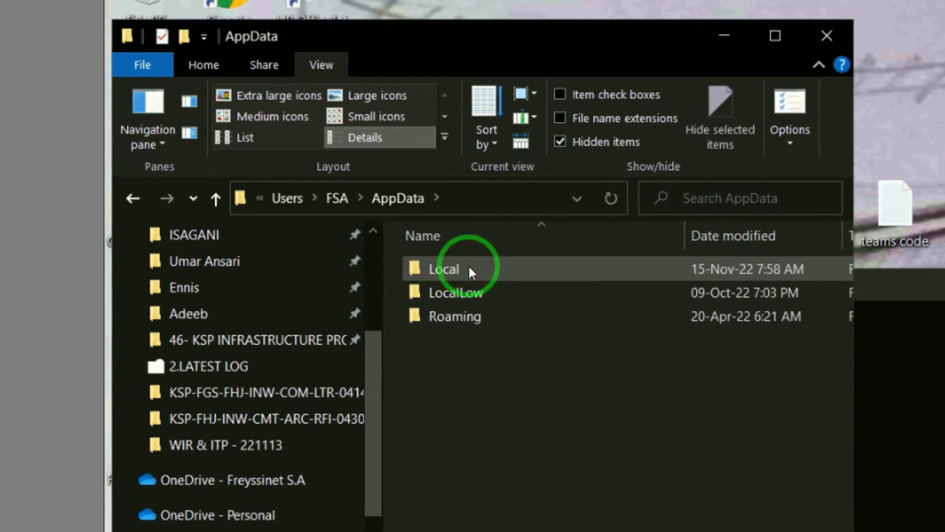
left_click(481, 268)
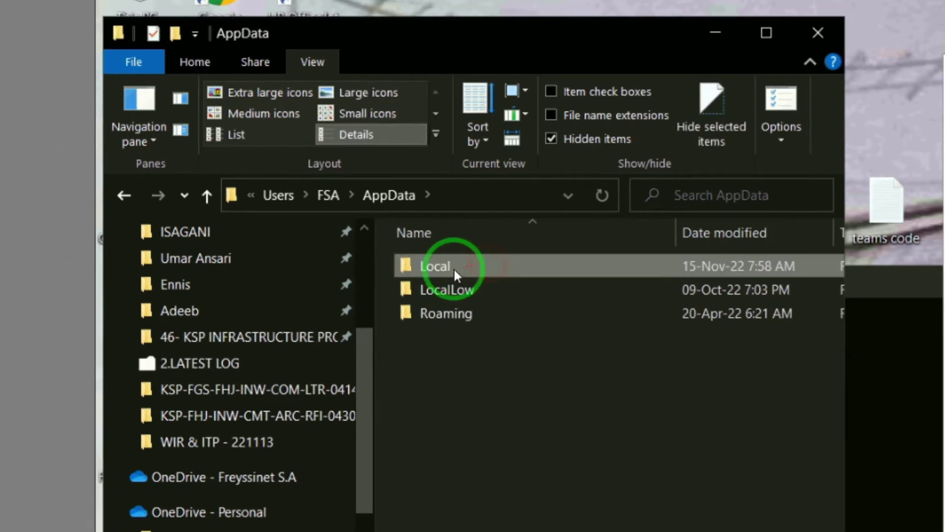
double_click(473, 265)
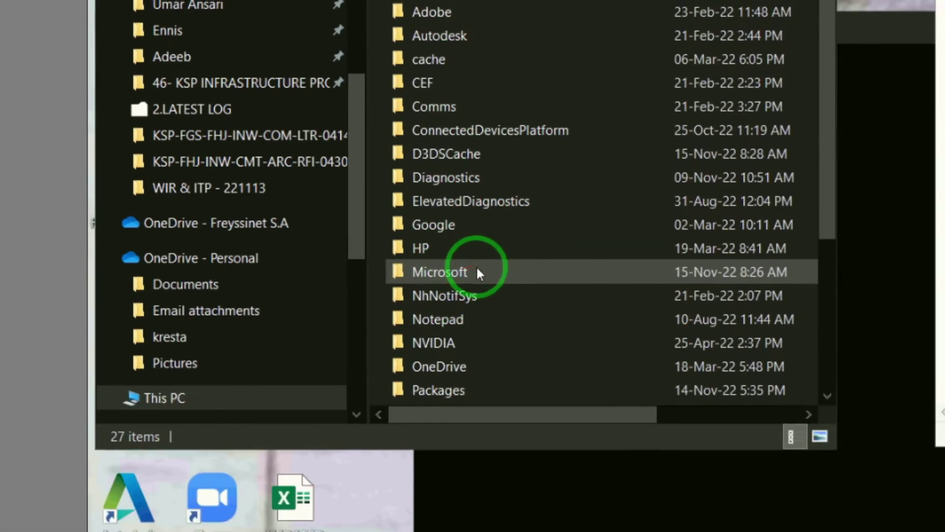
left_click(477, 270)
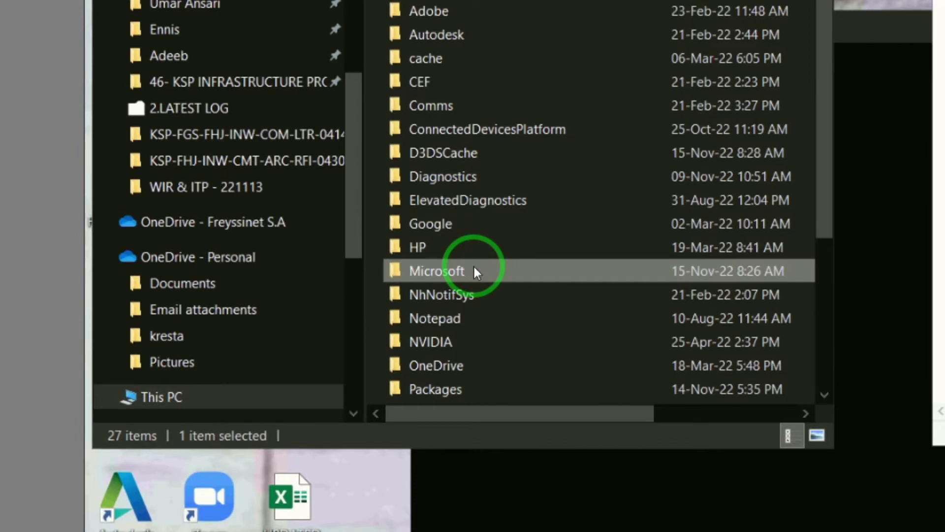
double_click(473, 271)
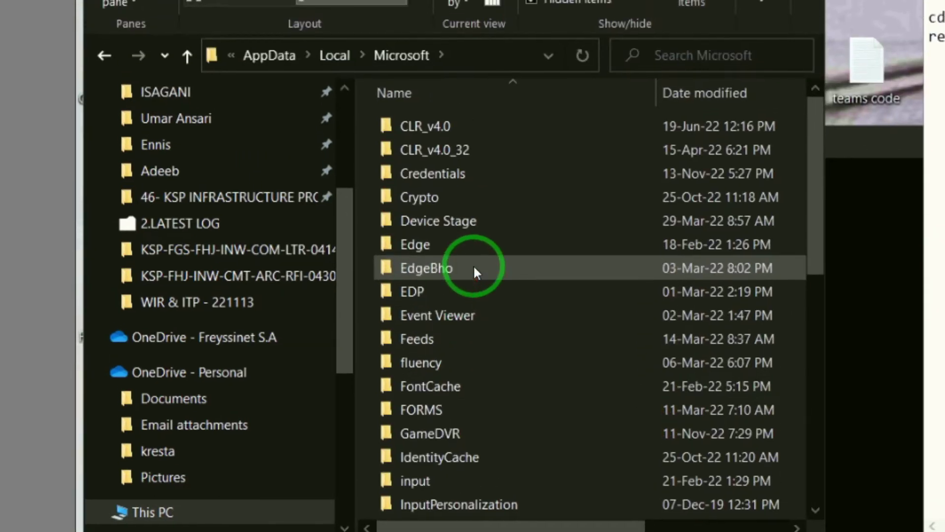
scroll(473, 265, "down", 3)
scroll(473, 264, "down", 1)
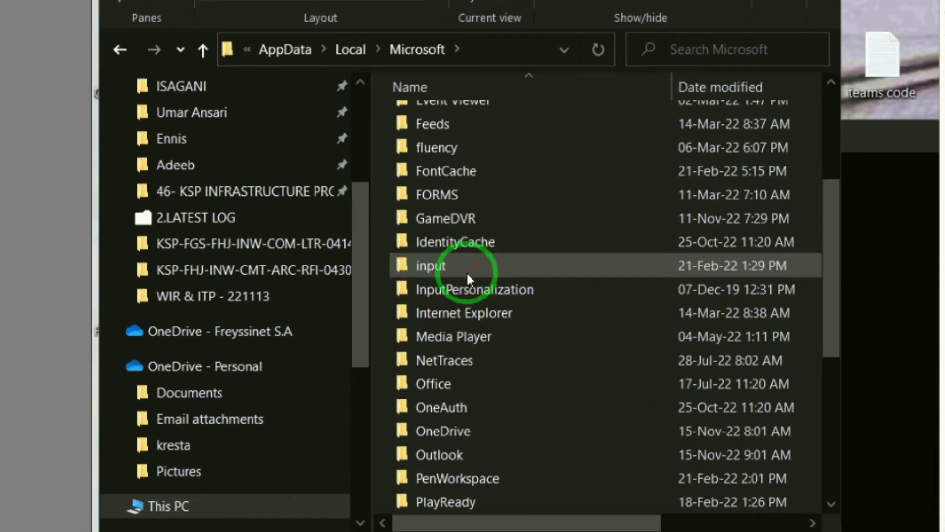
scroll(468, 264, "down", 2)
scroll(468, 265, "down", 1)
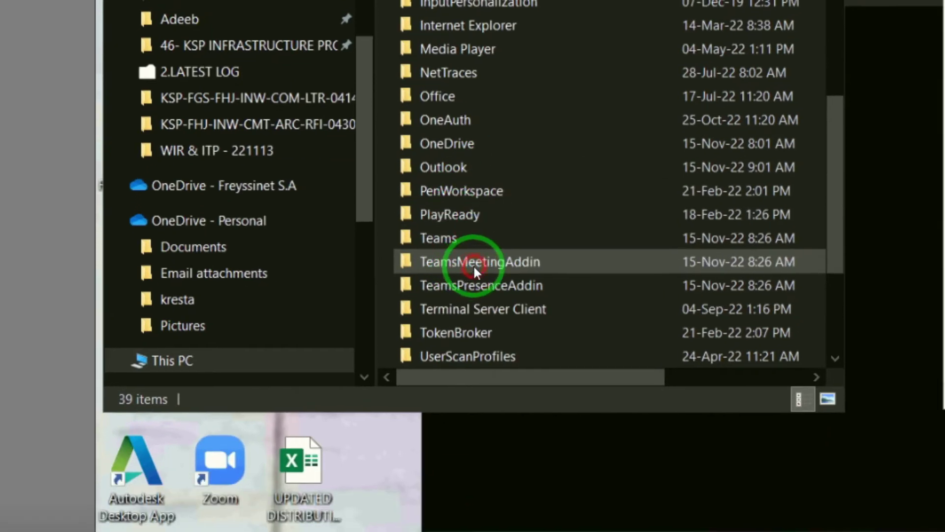
left_click(473, 265)
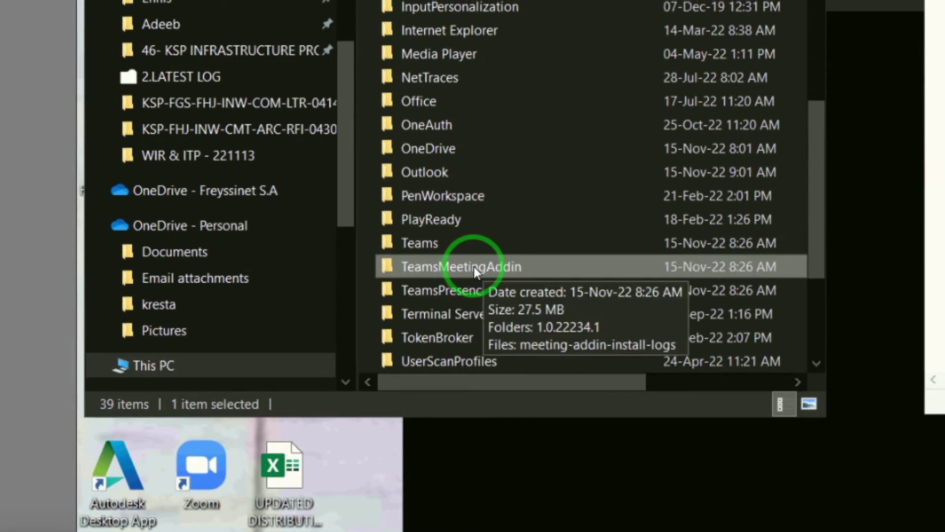
double_click(473, 267)
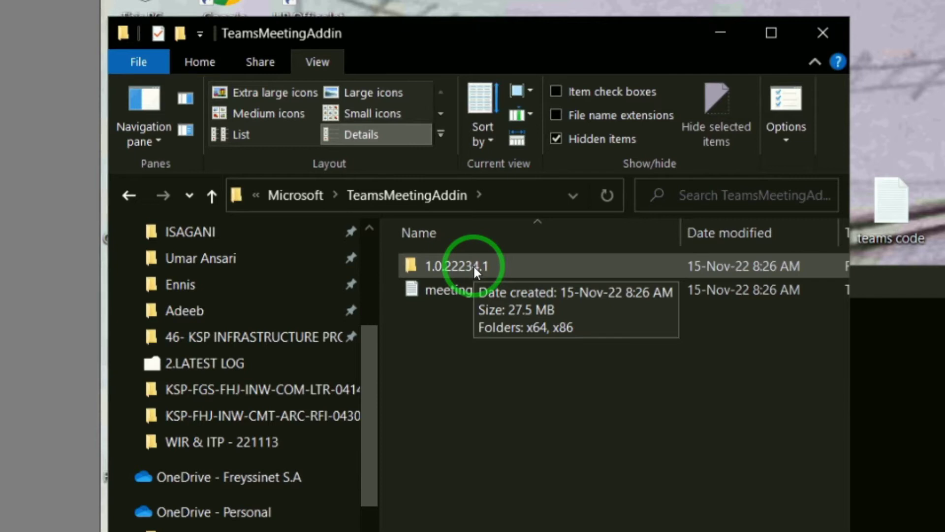
double_click(473, 267)
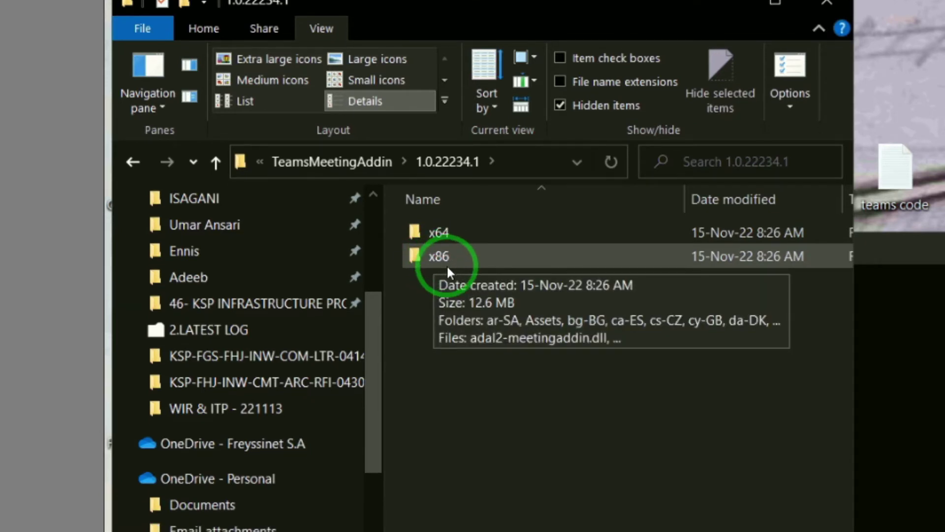
double_click(447, 265)
scroll(449, 267, "down", 5)
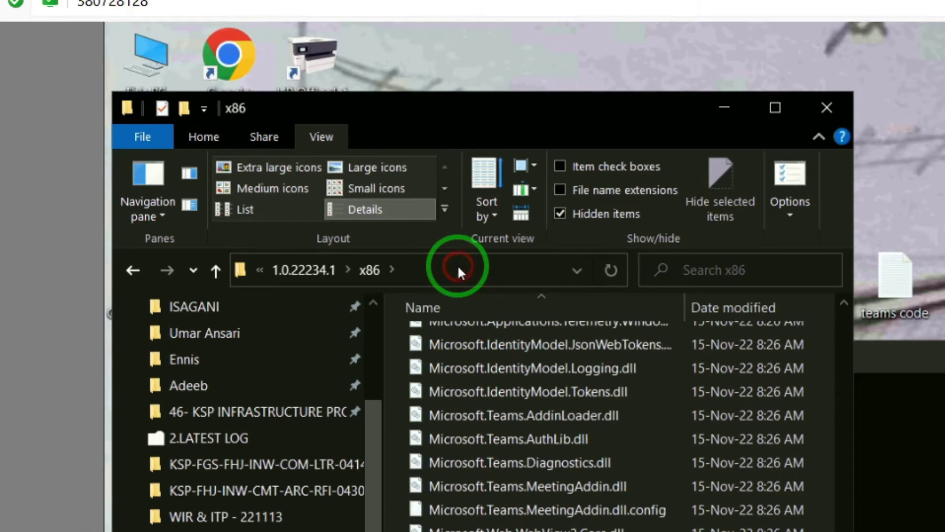
Step: Copy the x86 folder's full path from the address bar
left_click(457, 265)
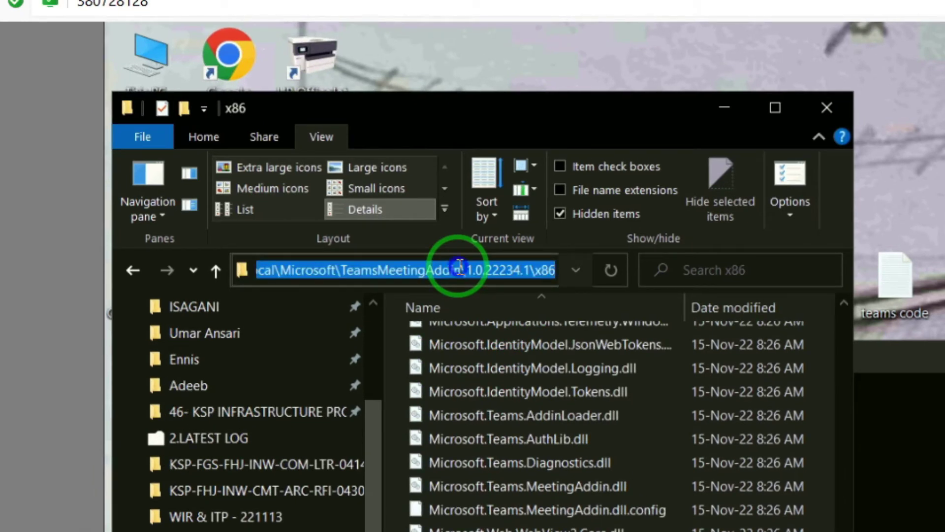
right_click(457, 265)
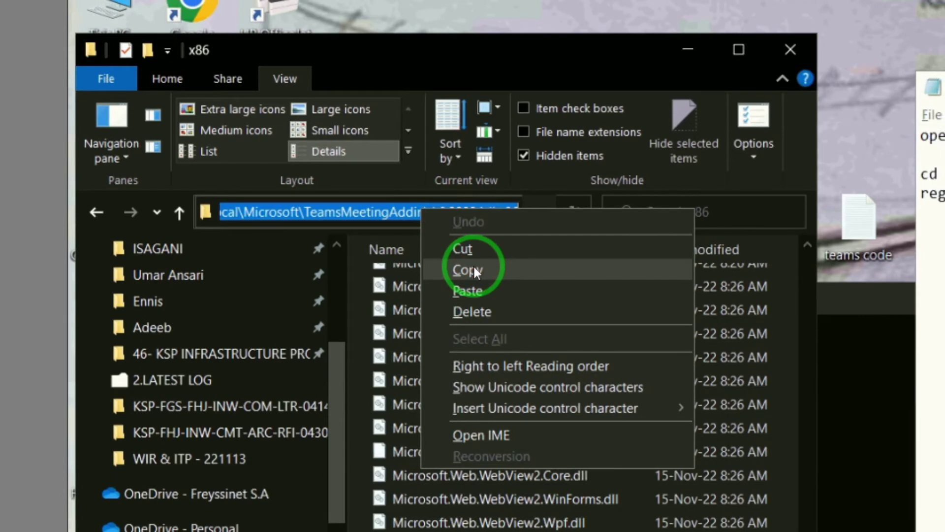
left_click(473, 265)
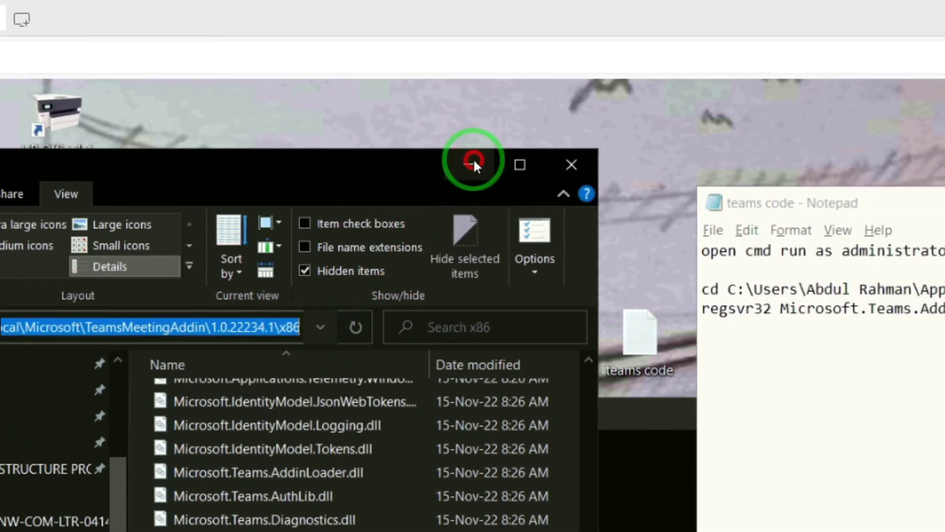
left_click(475, 158)
Step: Run cd with the copied x86 folder path in the admin Command Prompt
left_click(480, 266)
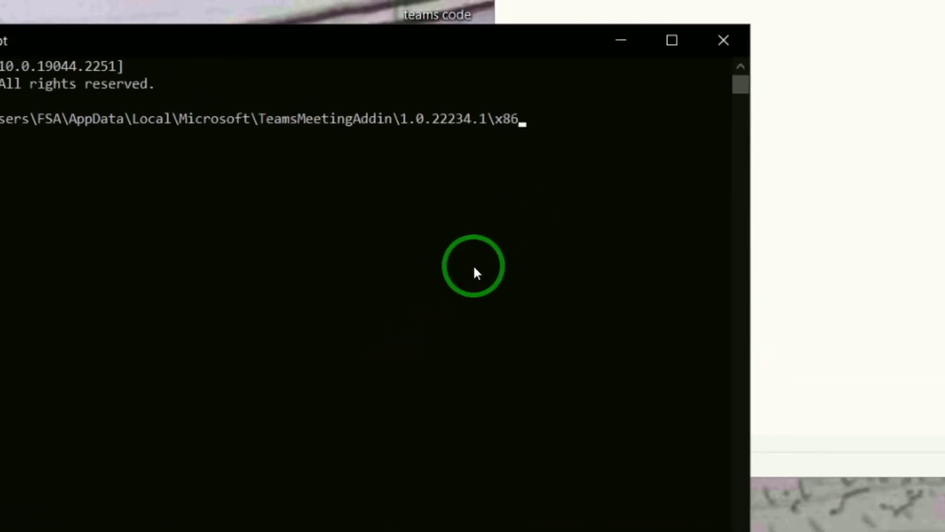
key("Return")
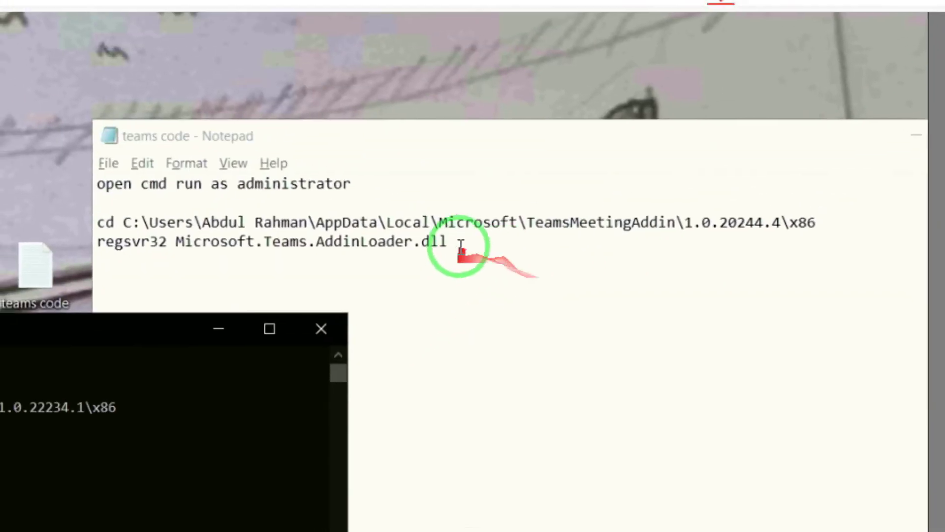
left_click_drag(595, 102, 245, 102)
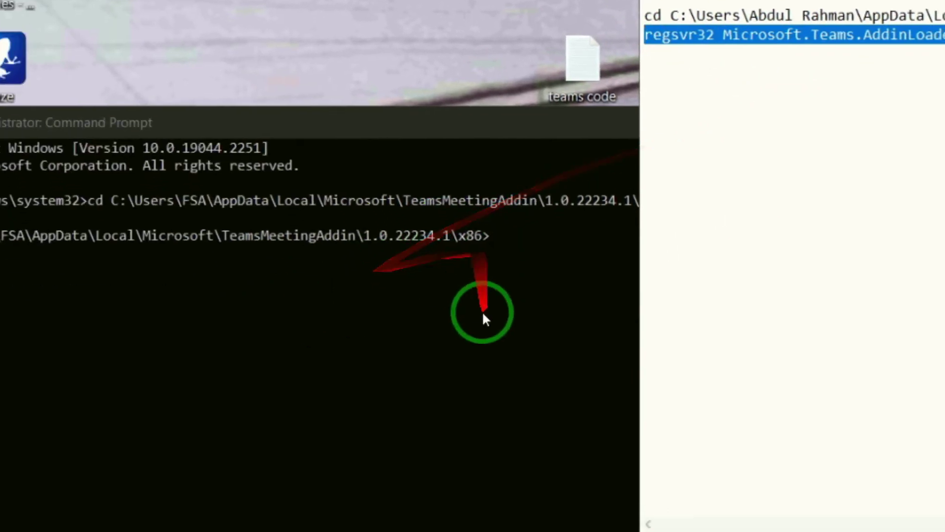
Step: Run regsvr32 on Microsoft.Teams.AddinLoader.dll, then dismiss the success message
left_click(483, 311)
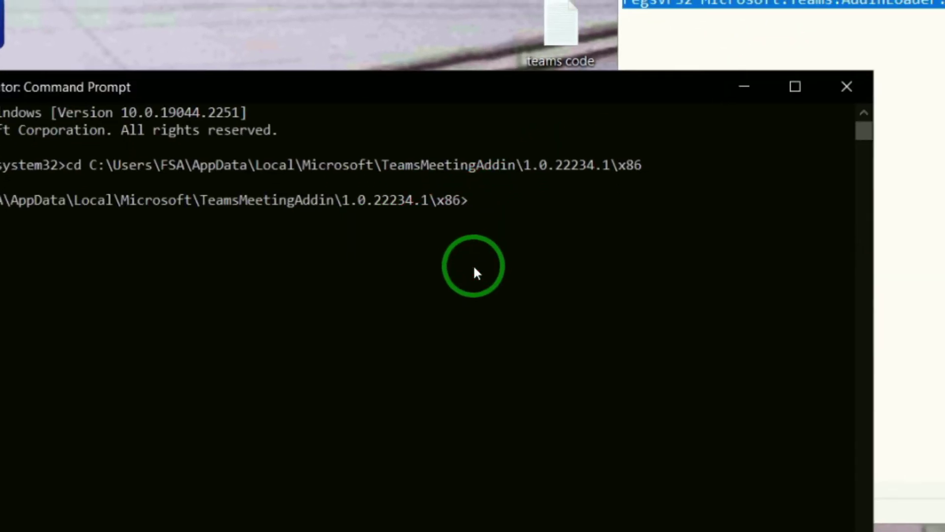
key("ctrl+v")
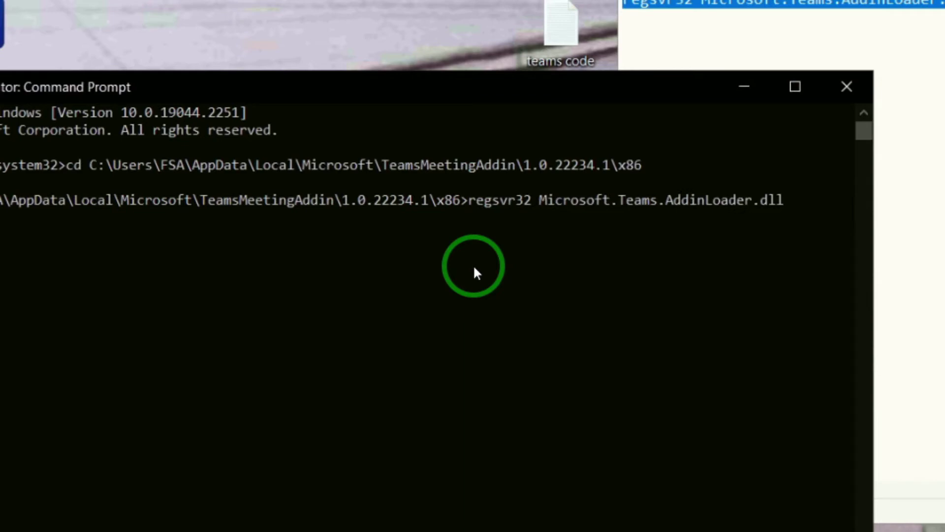
key("Return")
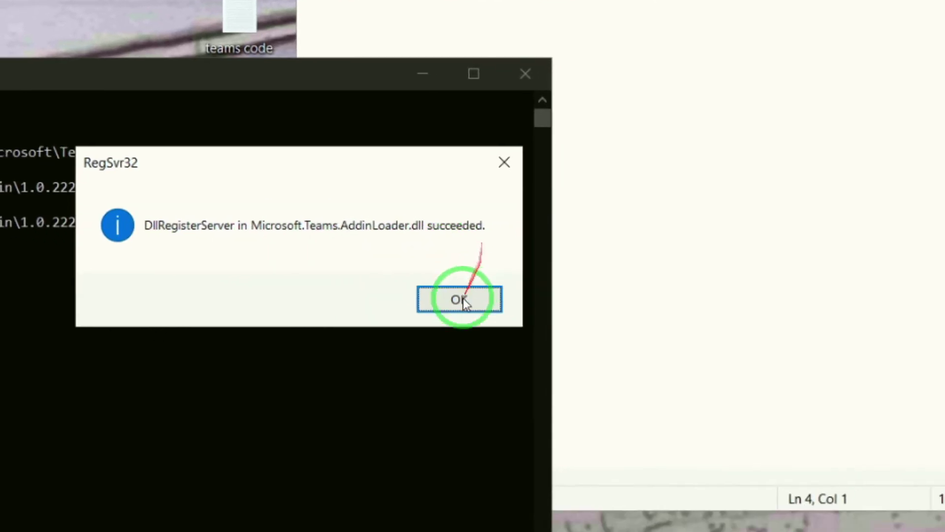
left_click(462, 300)
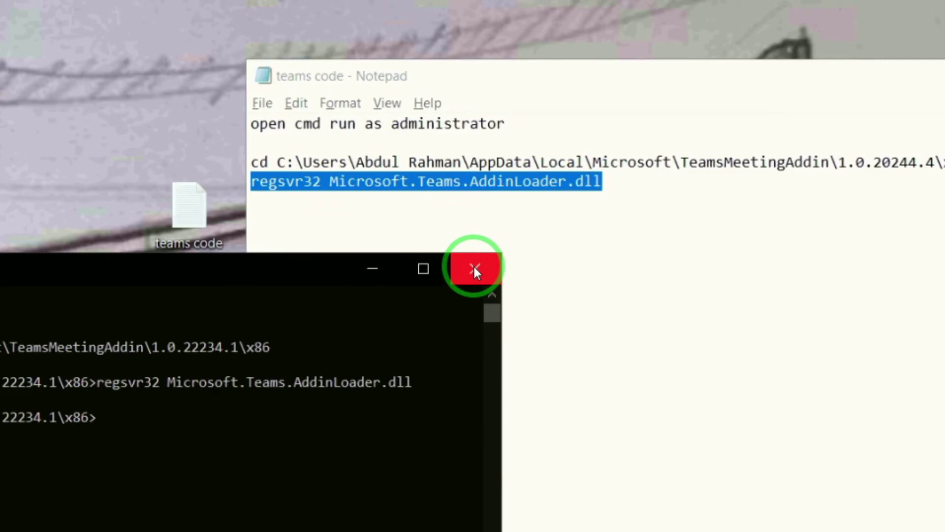
Step: Close the Command Prompt and the 'teams code' Notepad window
left_click(476, 256)
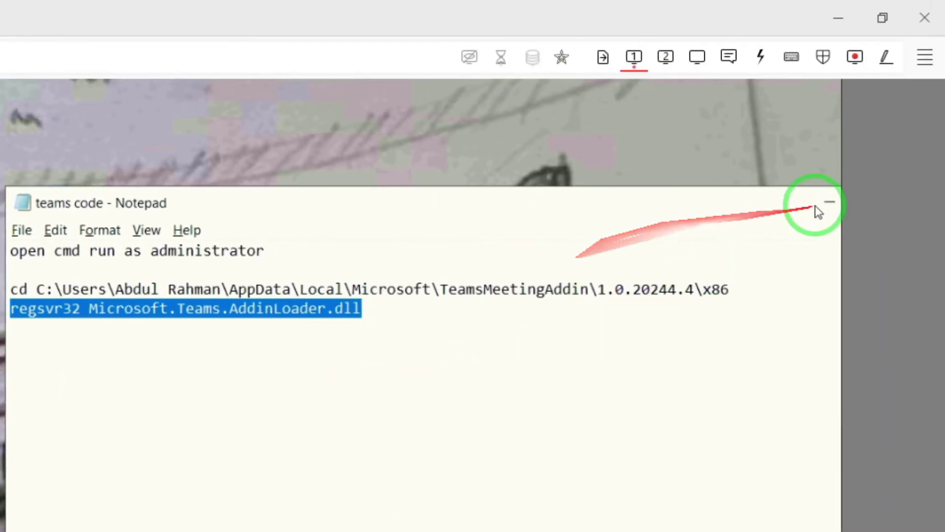
left_click(819, 205)
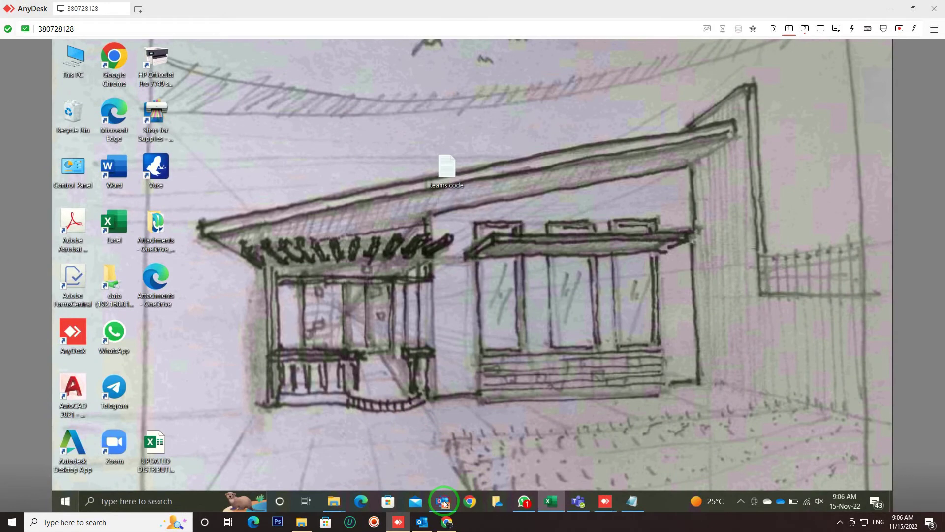
Step: Reopen Outlook on the November 2022 calendar and check for the New Teams Meeting button
left_click(444, 501)
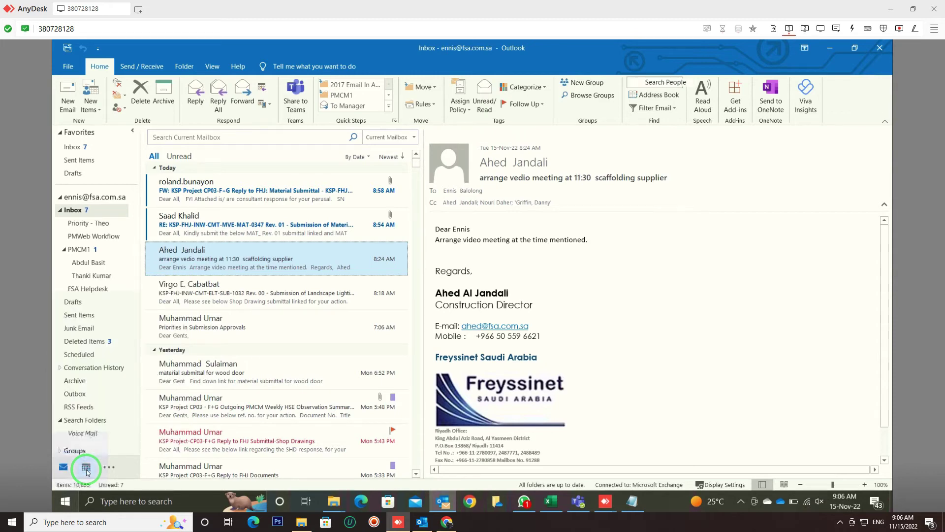
left_click(86, 467)
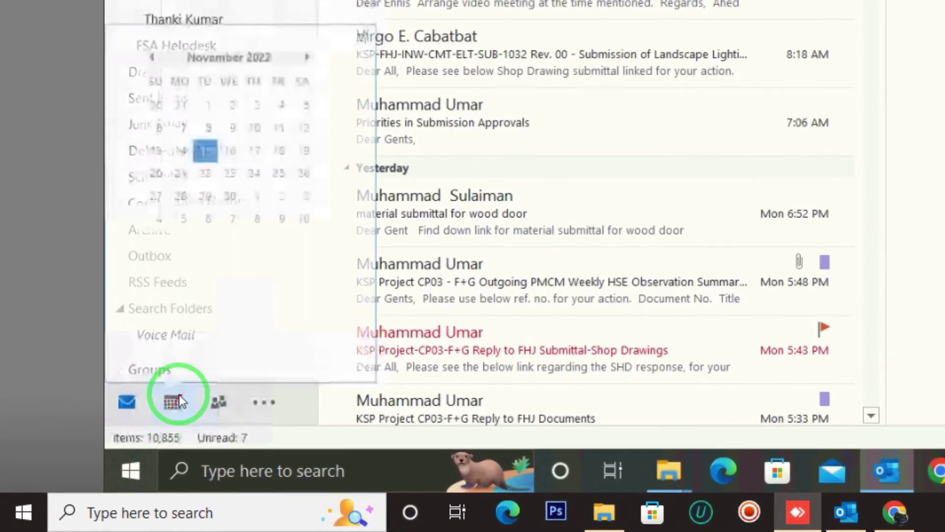
left_click(178, 398)
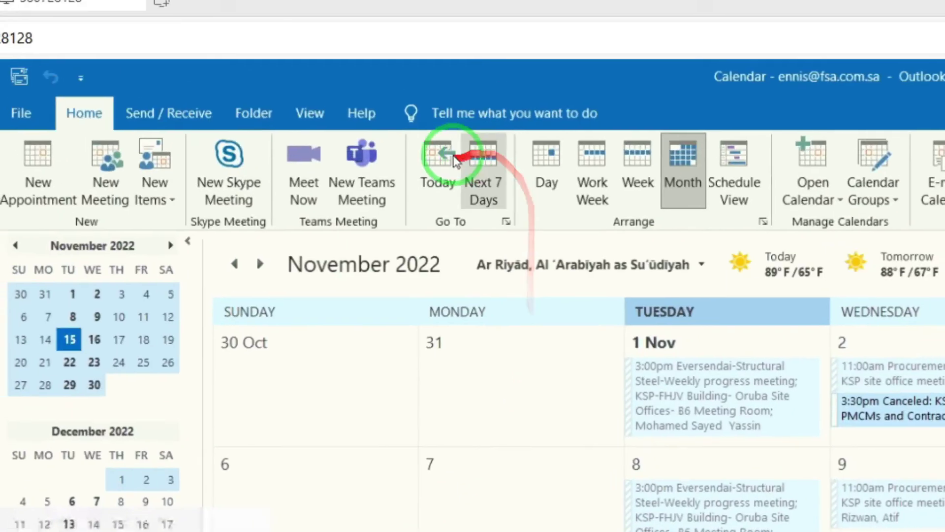